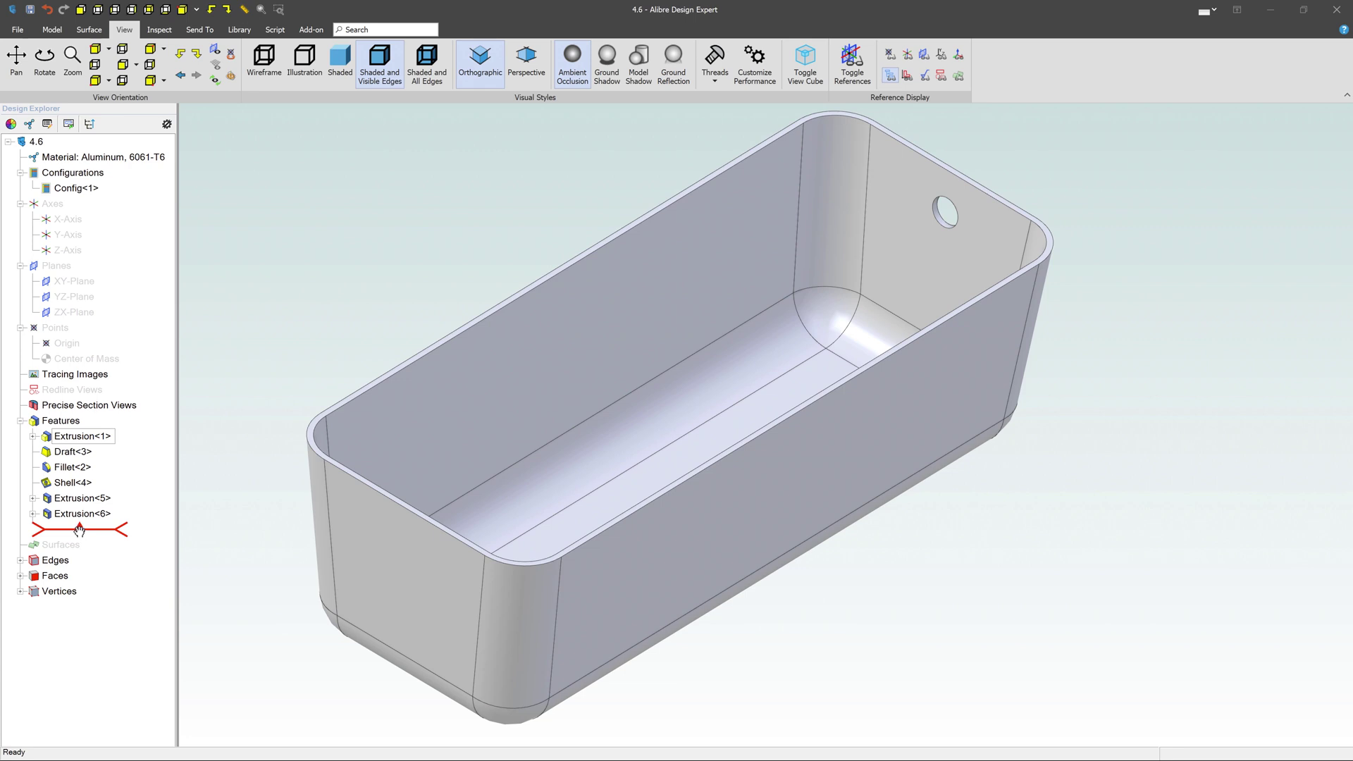
Step: Roll the feature history back to Extrusion<1> and forward again to just after Fillet<2>, before the shell
drag(79, 530, 80, 451)
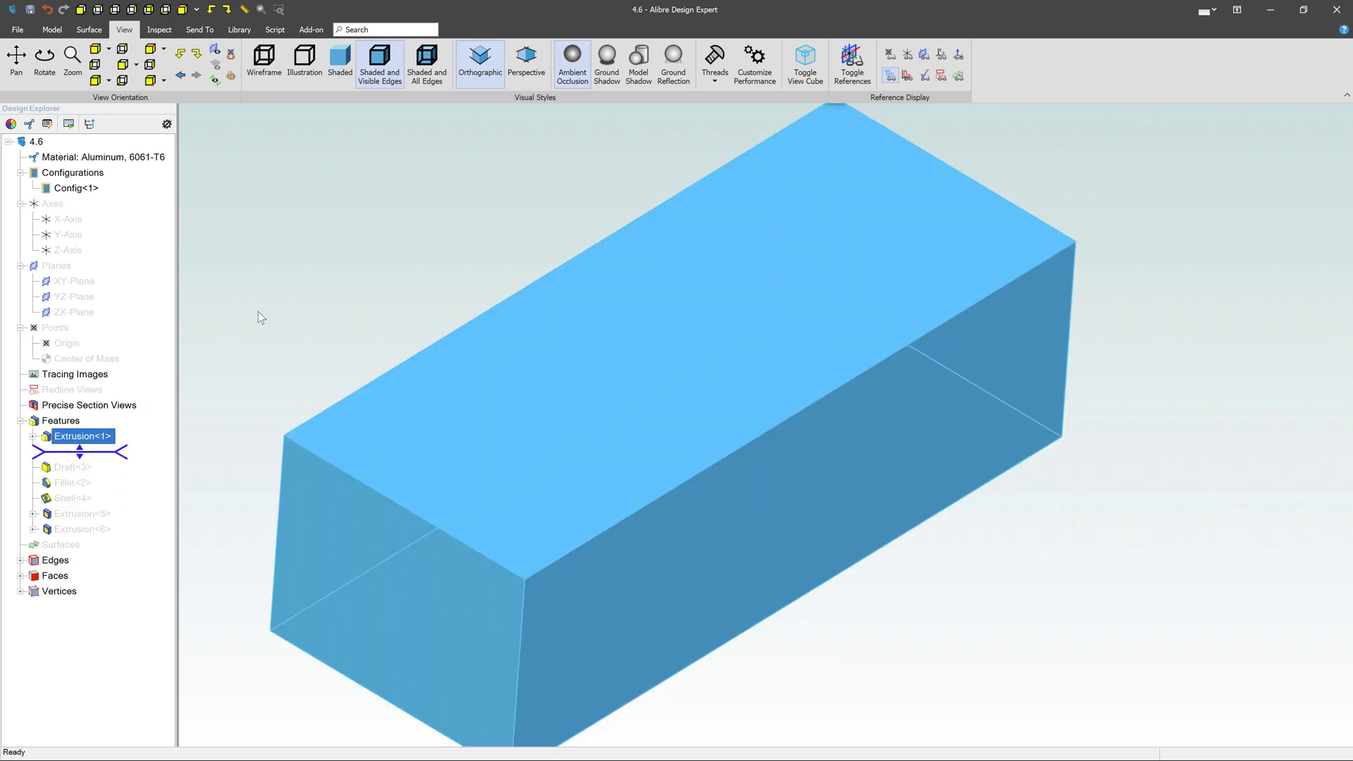
click(258, 311)
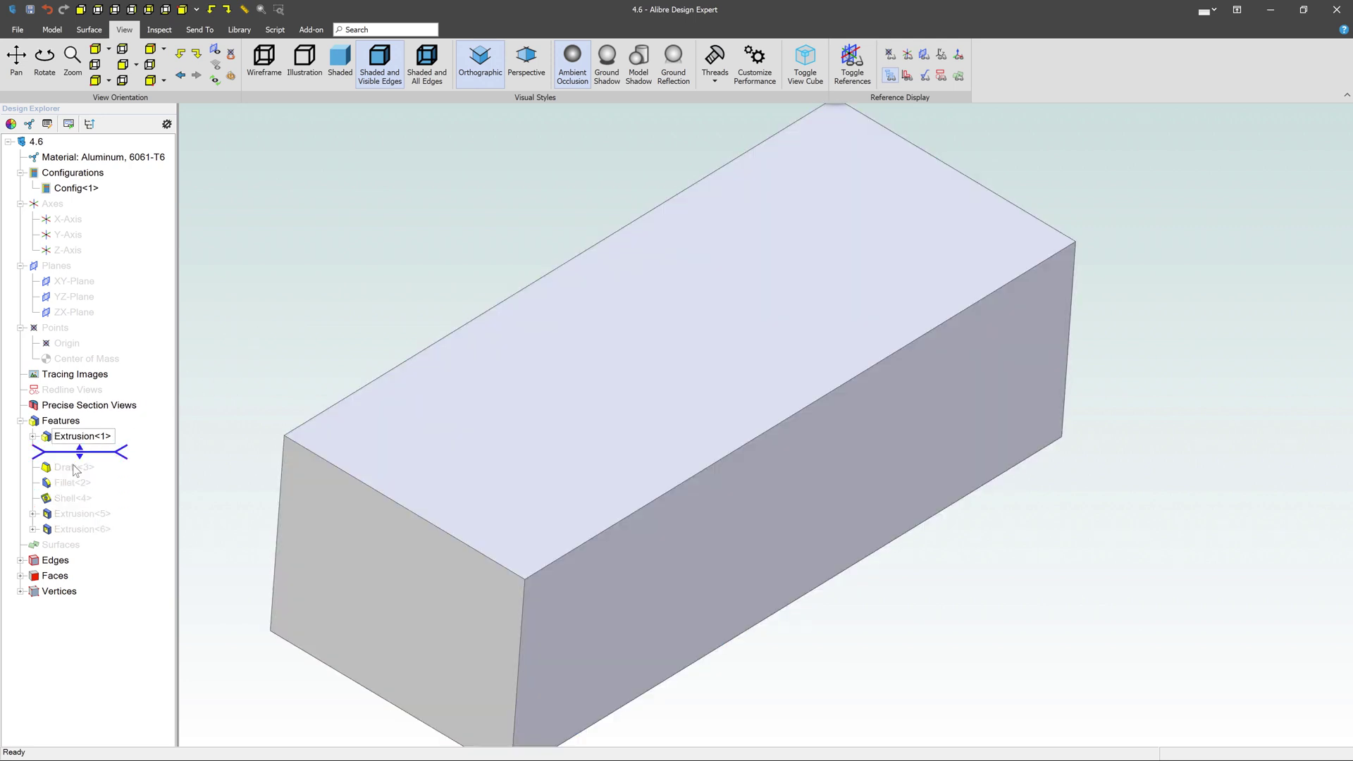
drag(83, 462, 79, 483)
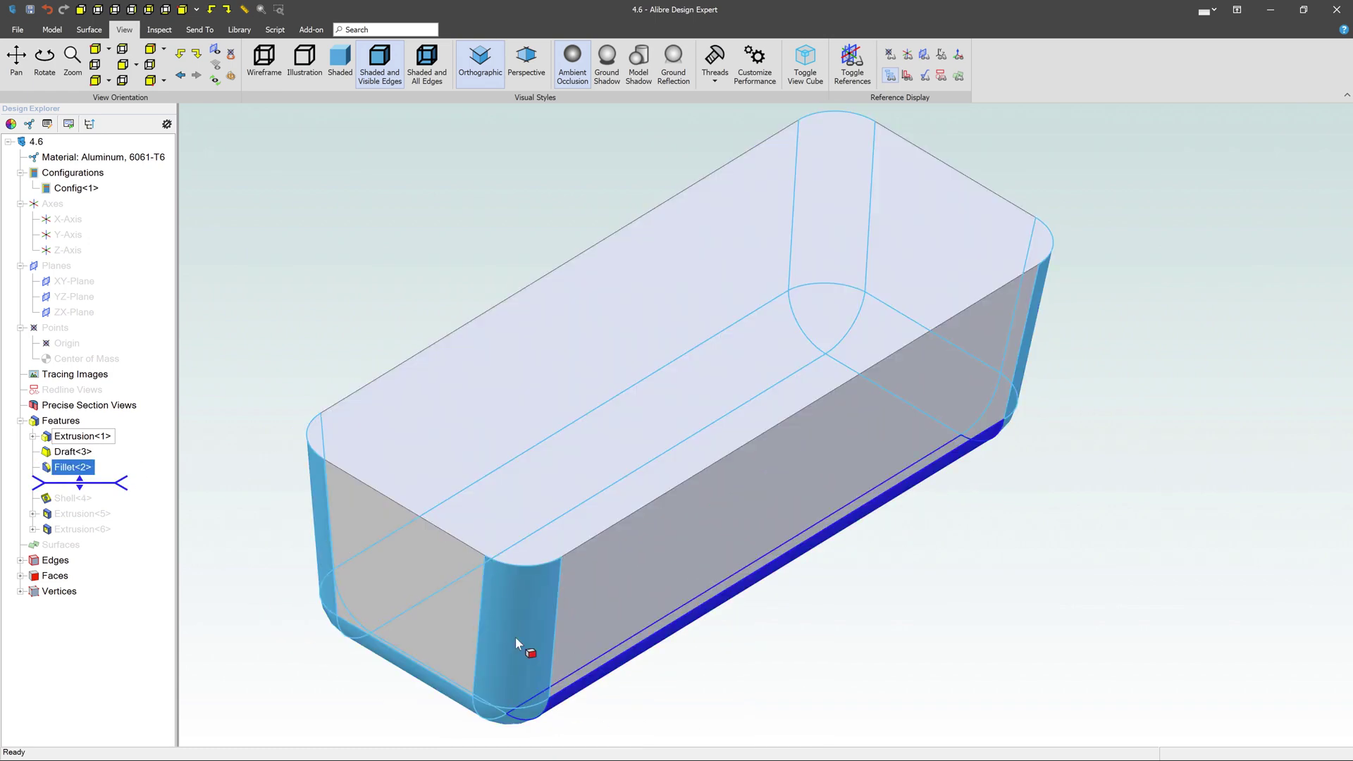
click(285, 319)
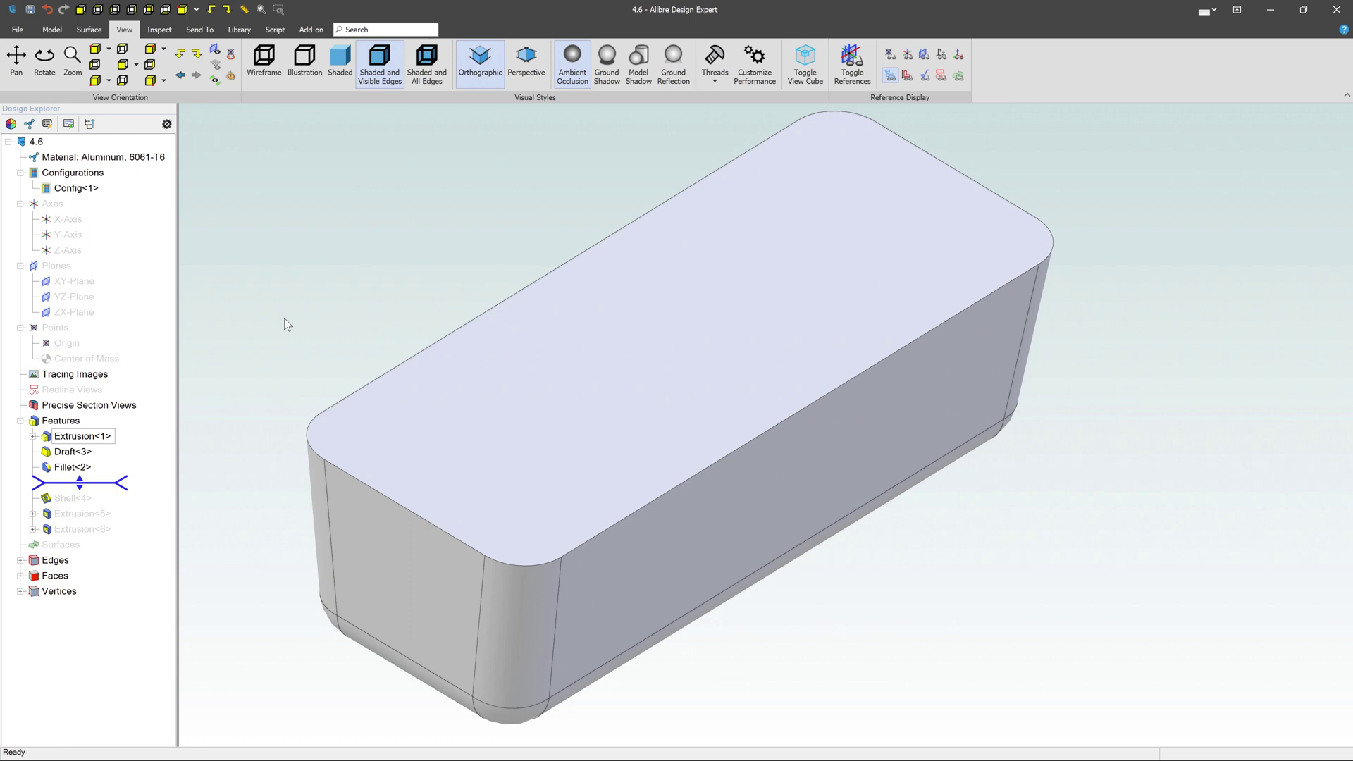
Step: Sketch a center rectangle on the block's top face above the origin, extending about 5.4 by 5.5 in from its center
click(542, 382)
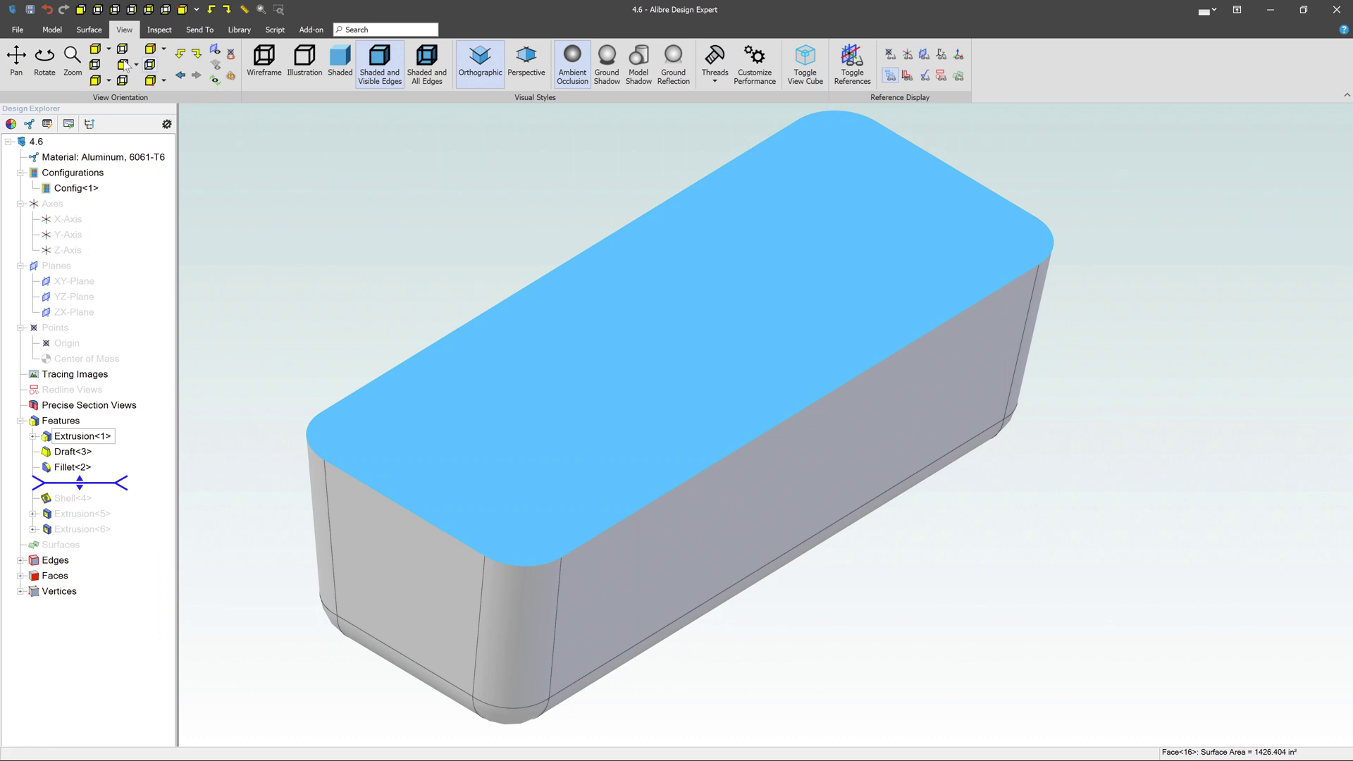
click(59, 35)
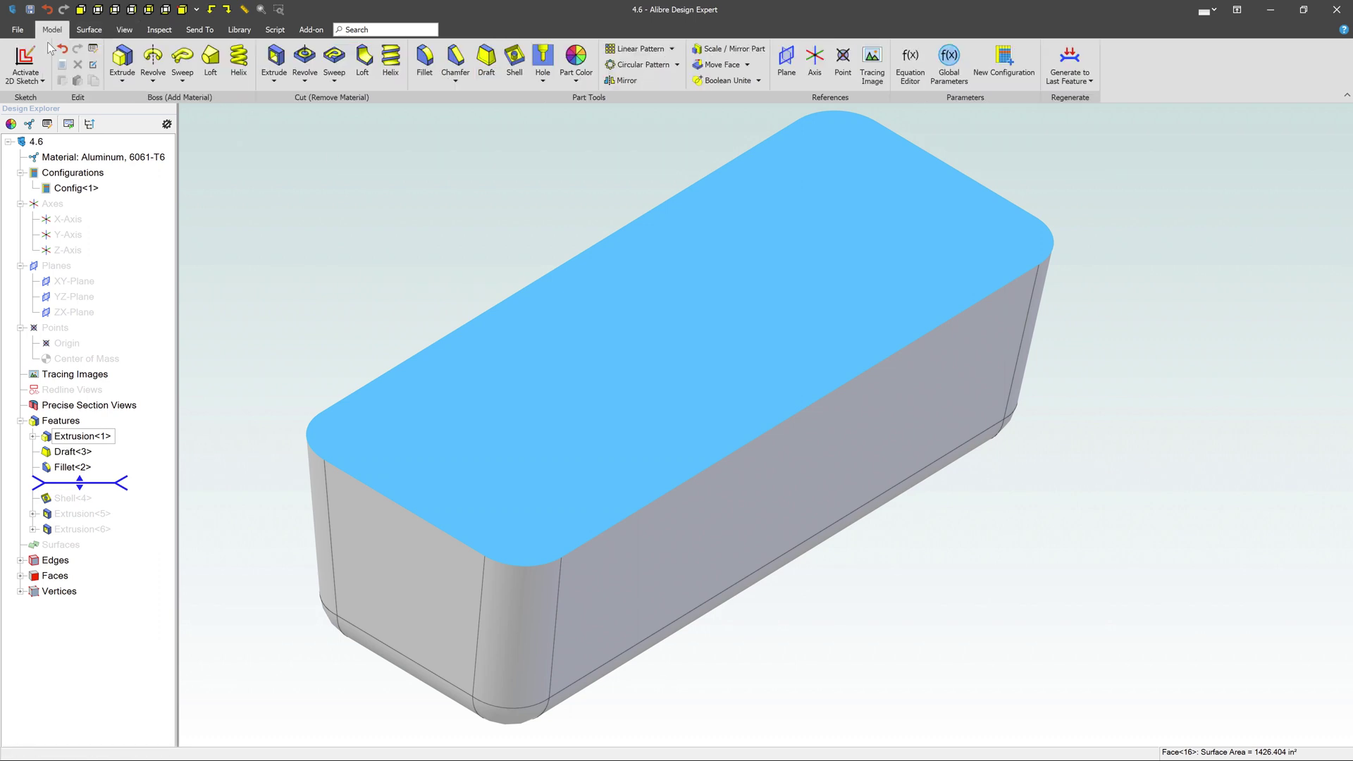
click(24, 63)
click(318, 64)
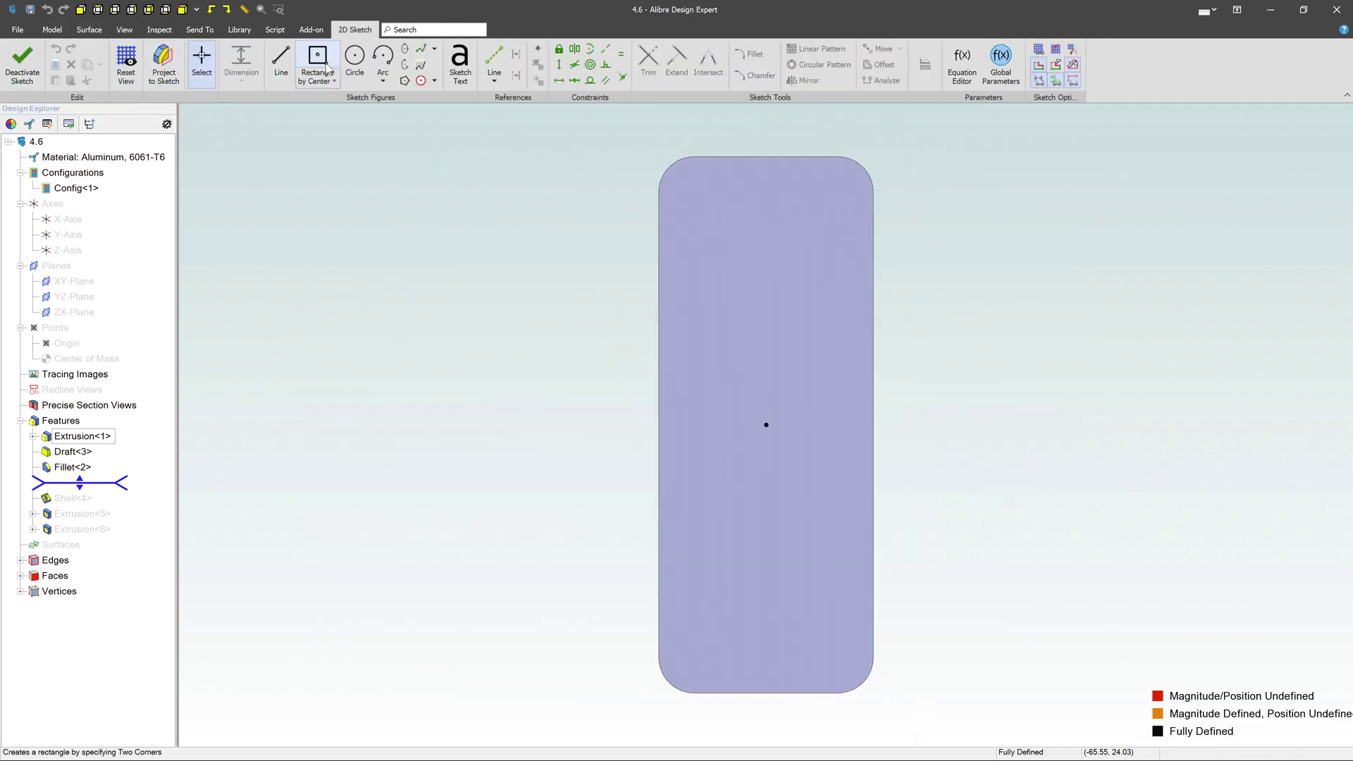
click(770, 343)
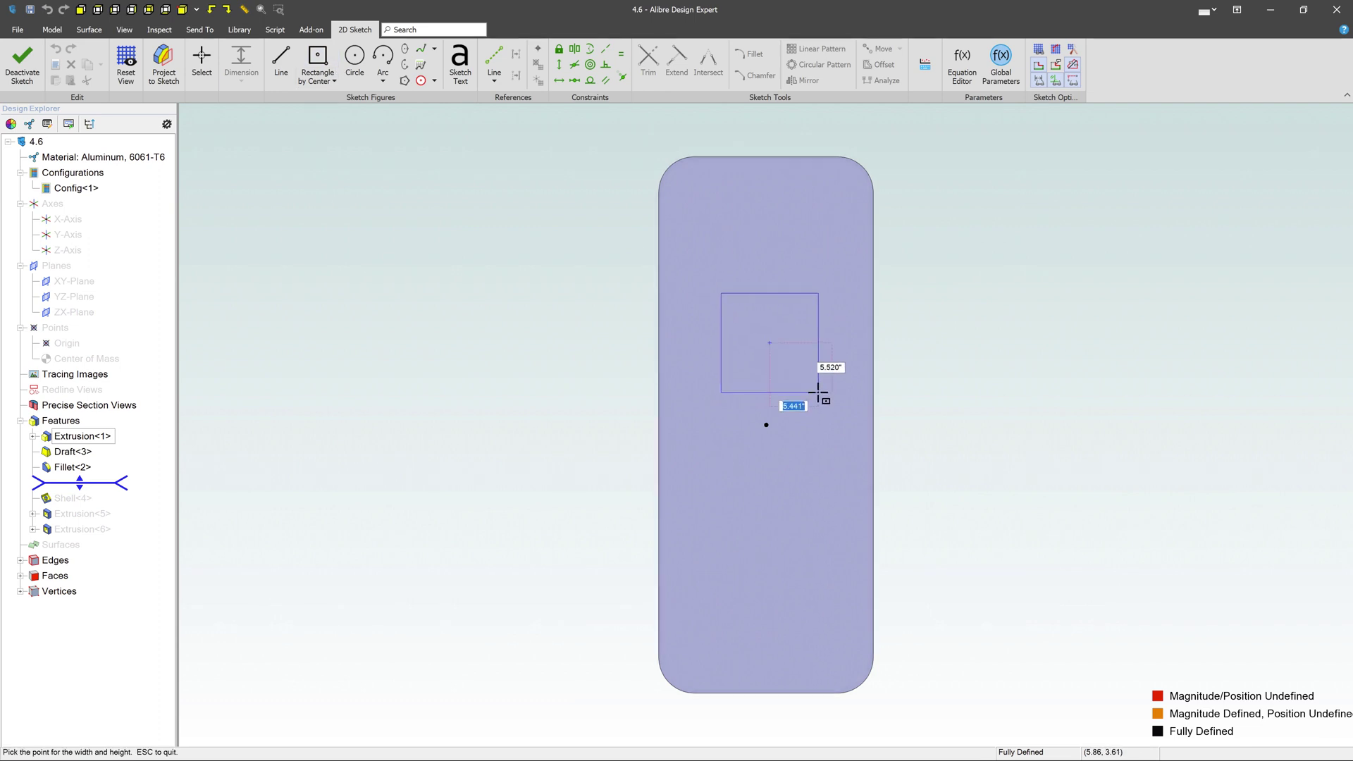
click(818, 393)
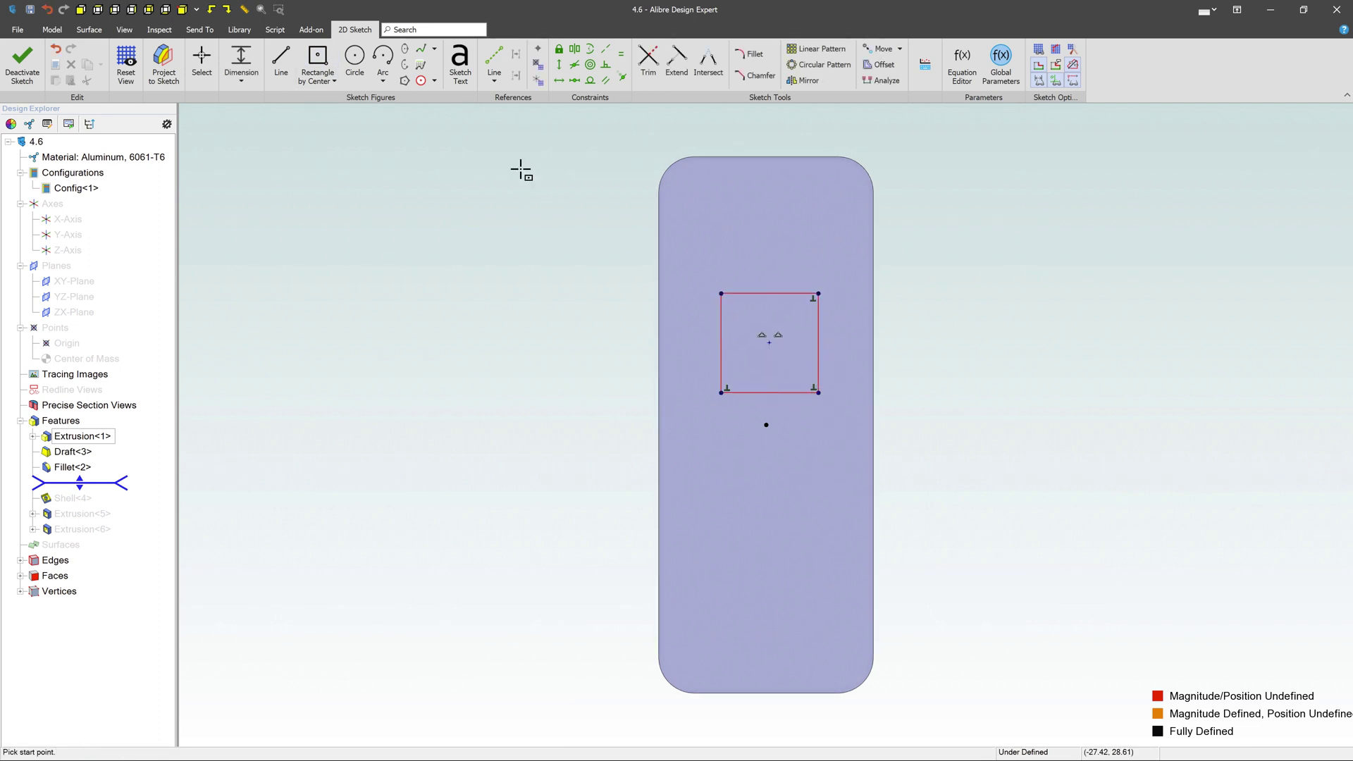
Step: Extrude-cut the rectangle through all of the block
click(52, 29)
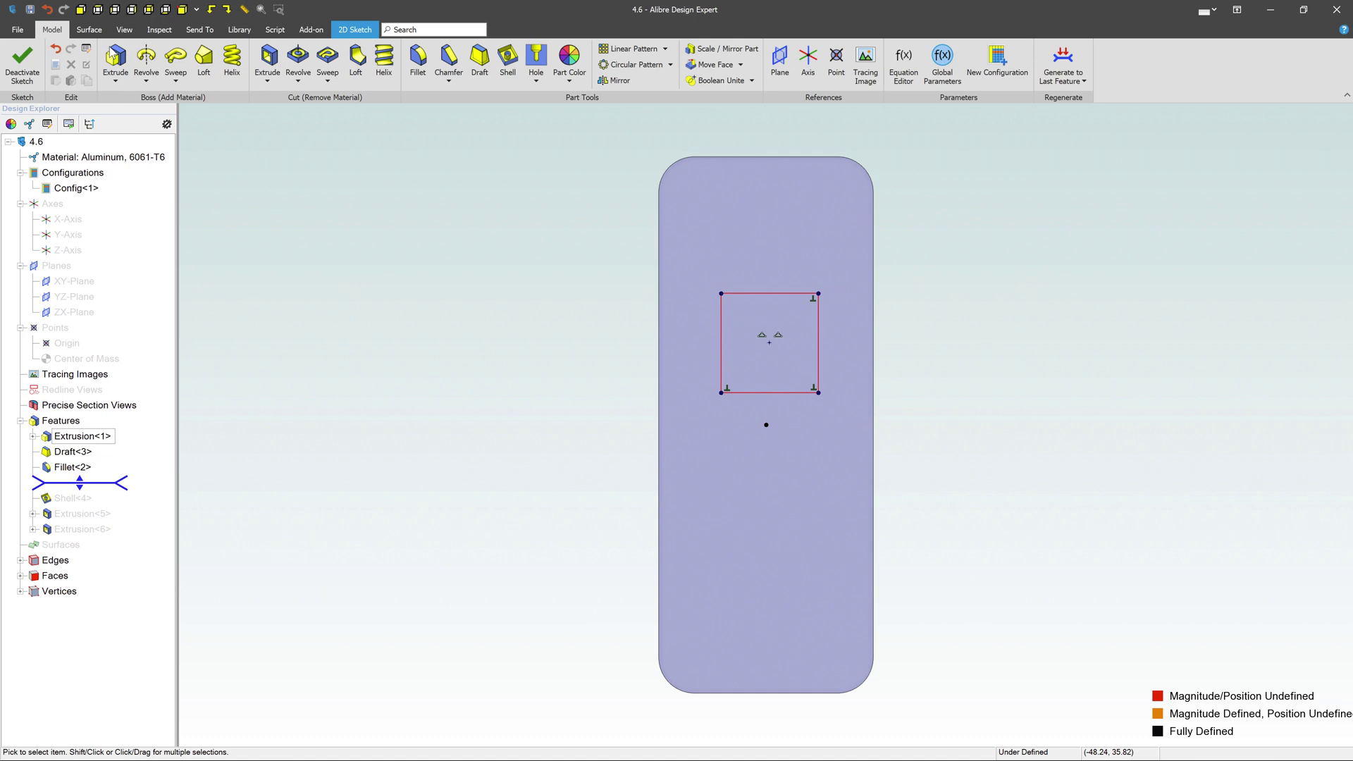
click(268, 57)
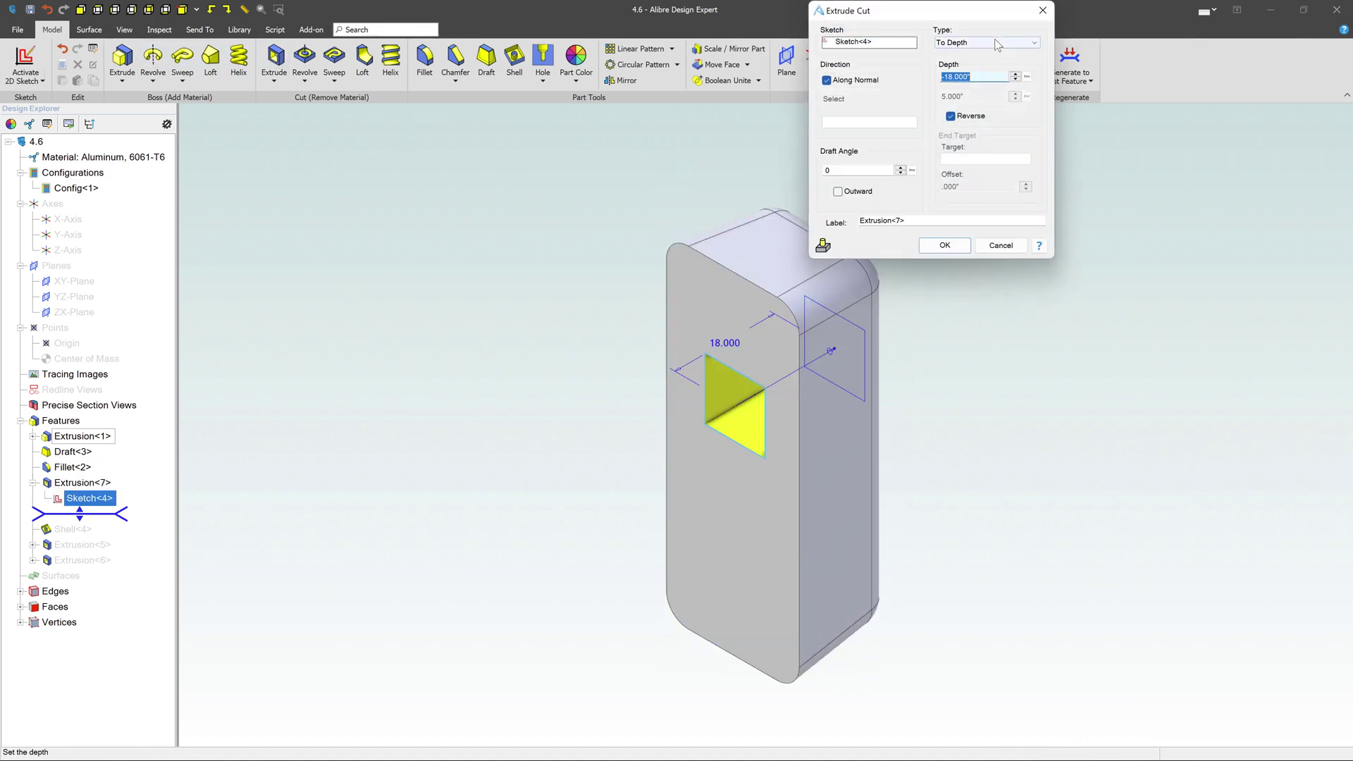
click(995, 41)
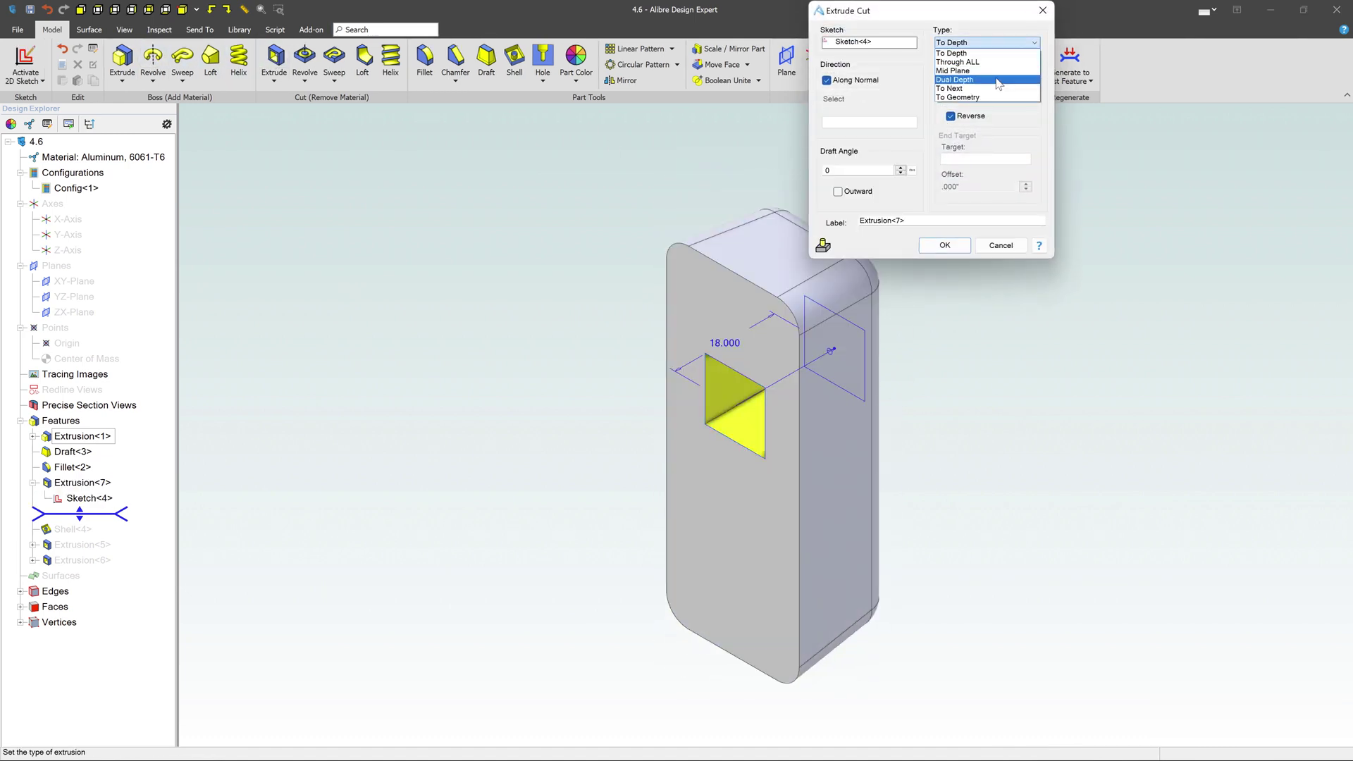
click(953, 62)
click(928, 248)
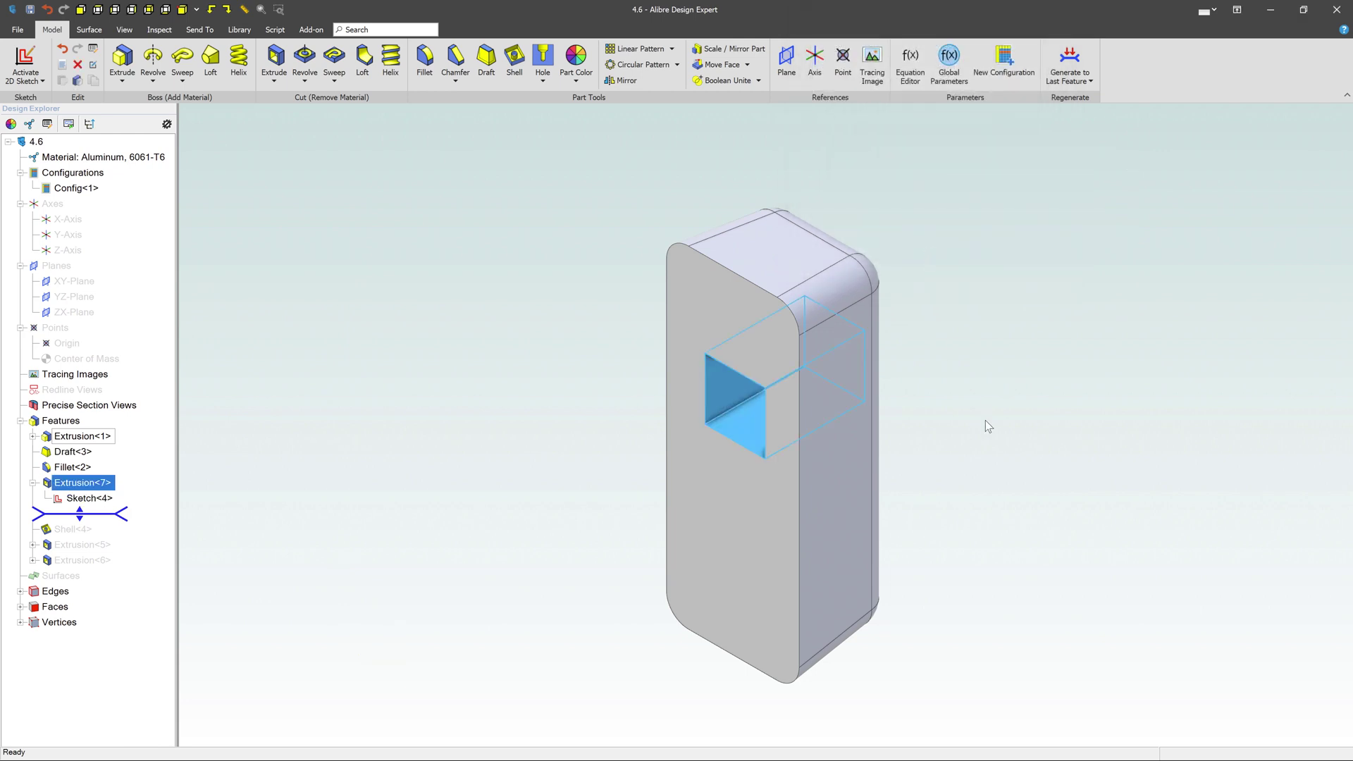
click(983, 426)
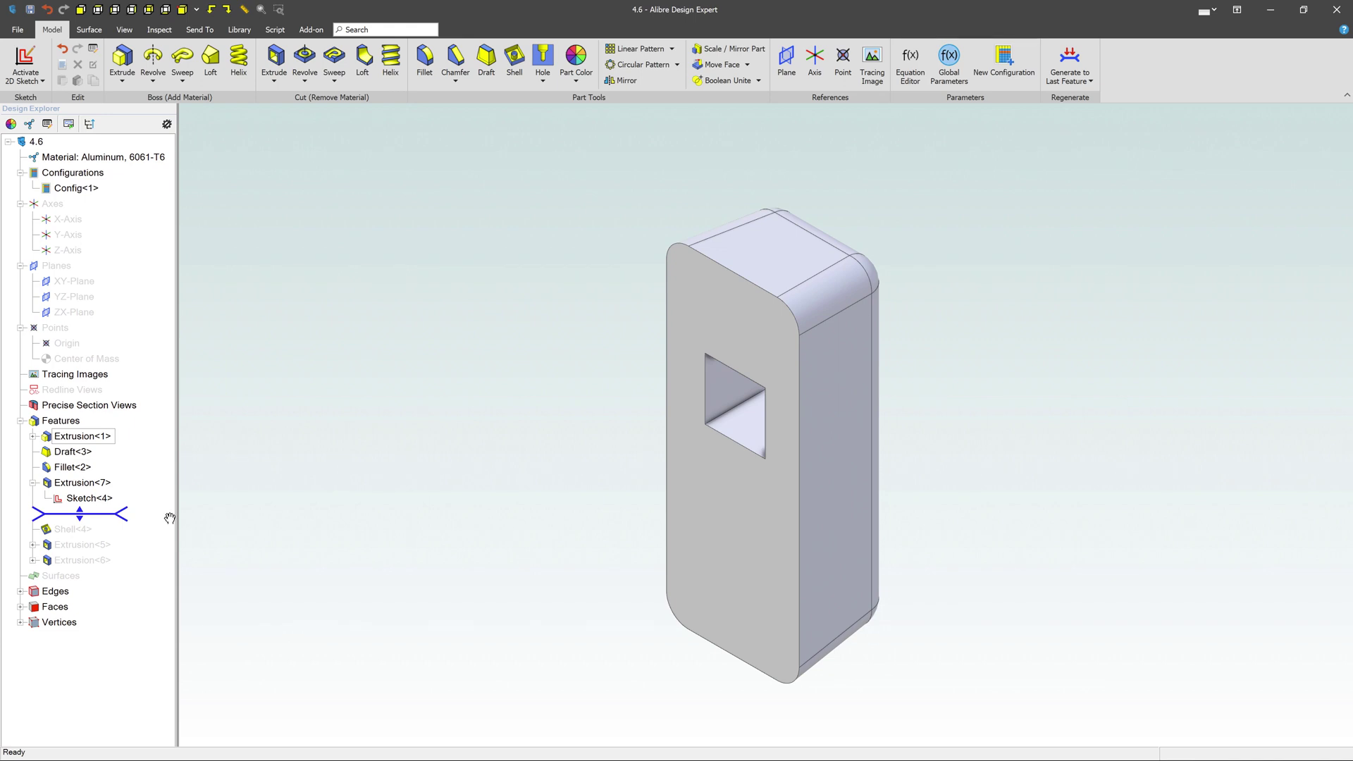
Step: Roll the feature history forward past the shell and on to the end, after Extrusion<6>
drag(80, 515, 80, 530)
mouse_move(368, 478)
middle_down()
mouse_move(506, 520)
mouse_move(522, 497)
middle_up()
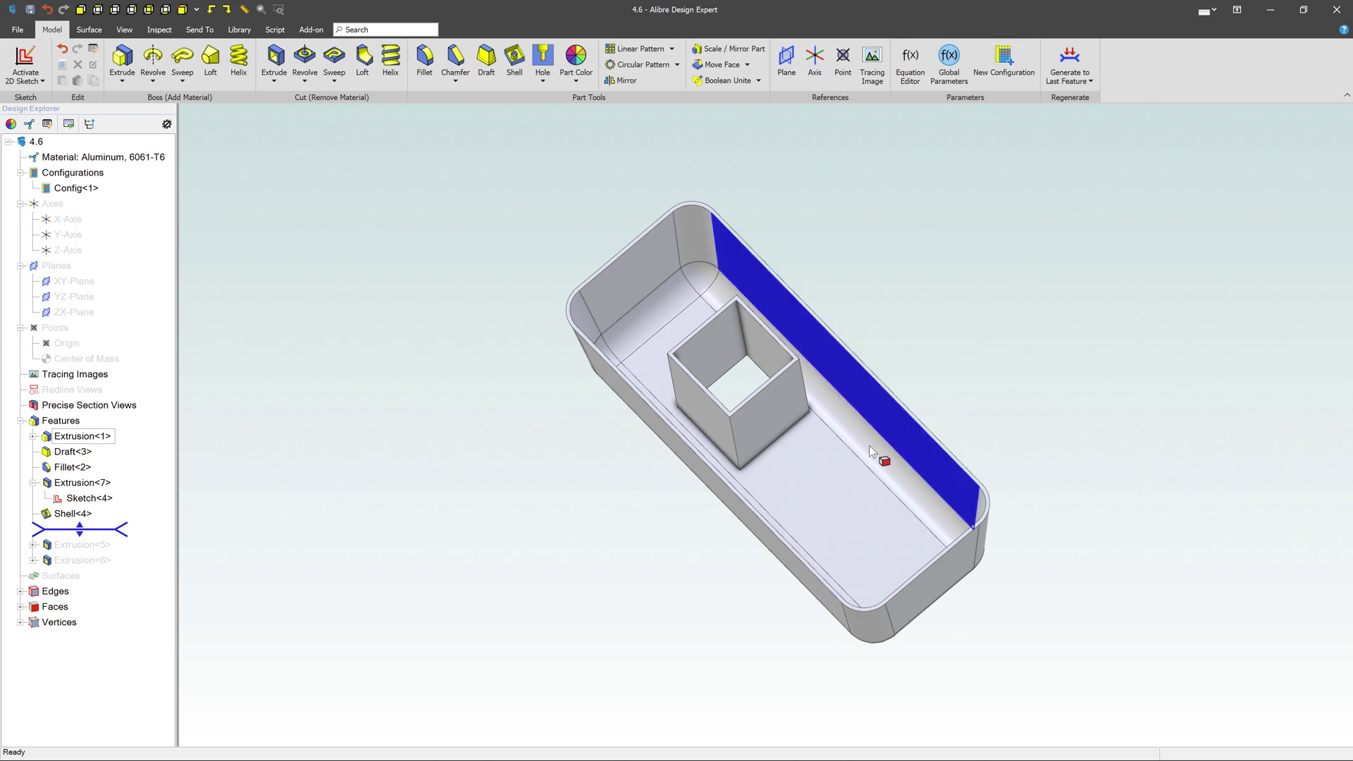
drag(90, 534, 81, 561)
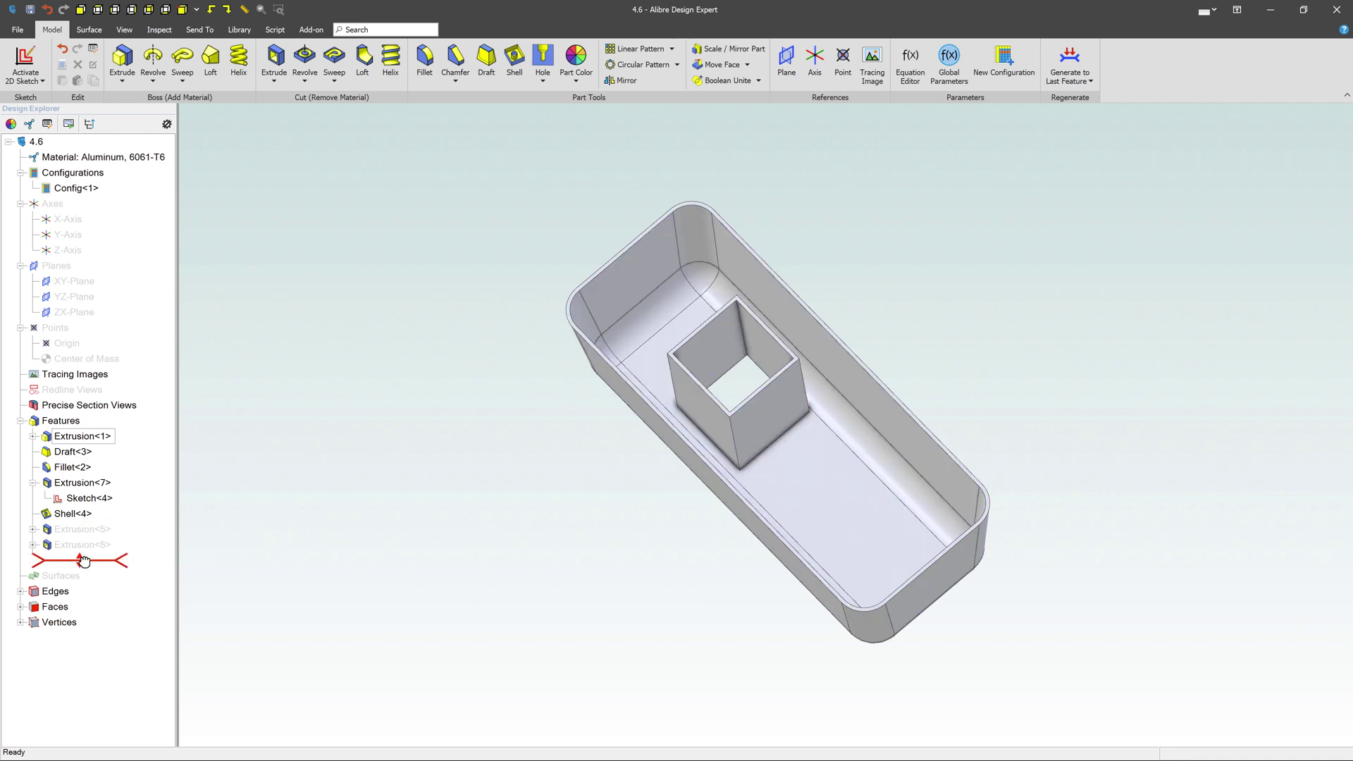
click(303, 518)
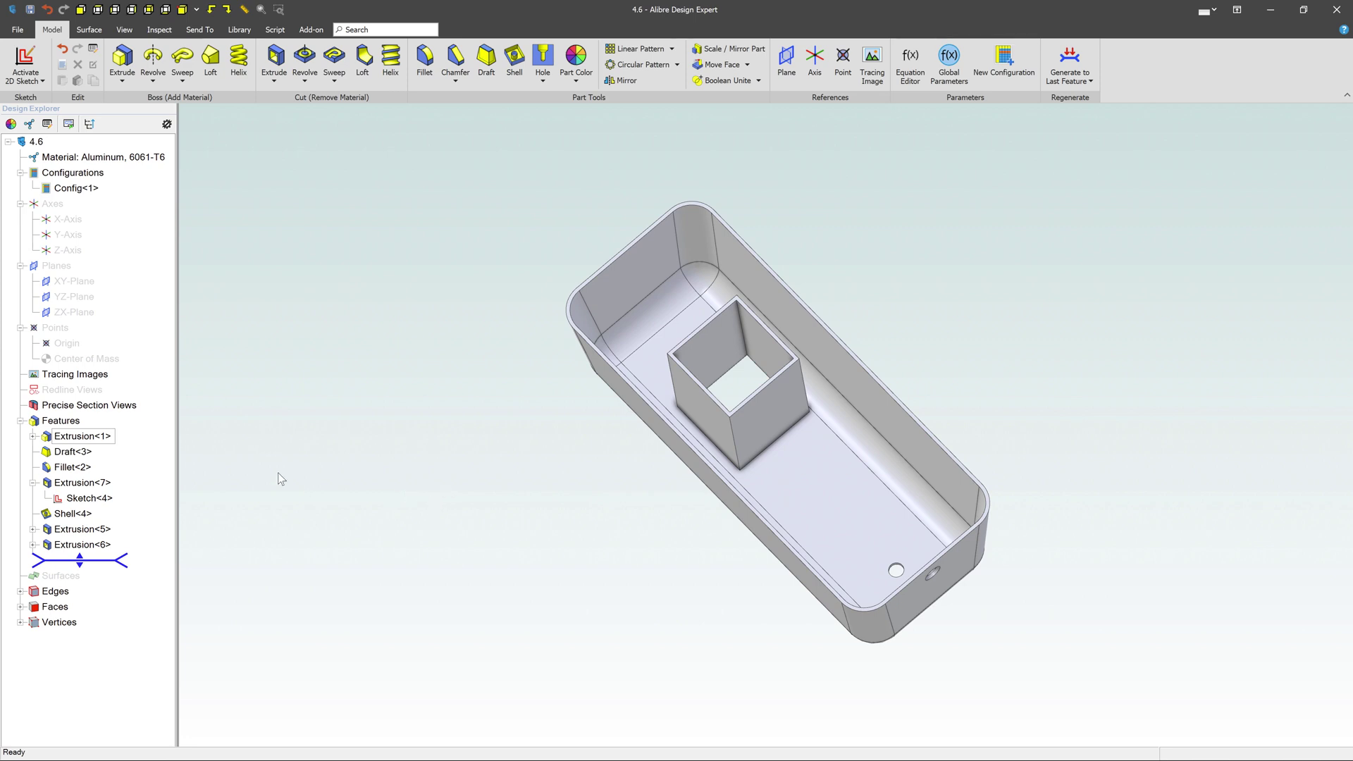
Step: Rename the feature Extrusion<1> as TUB
click(84, 438)
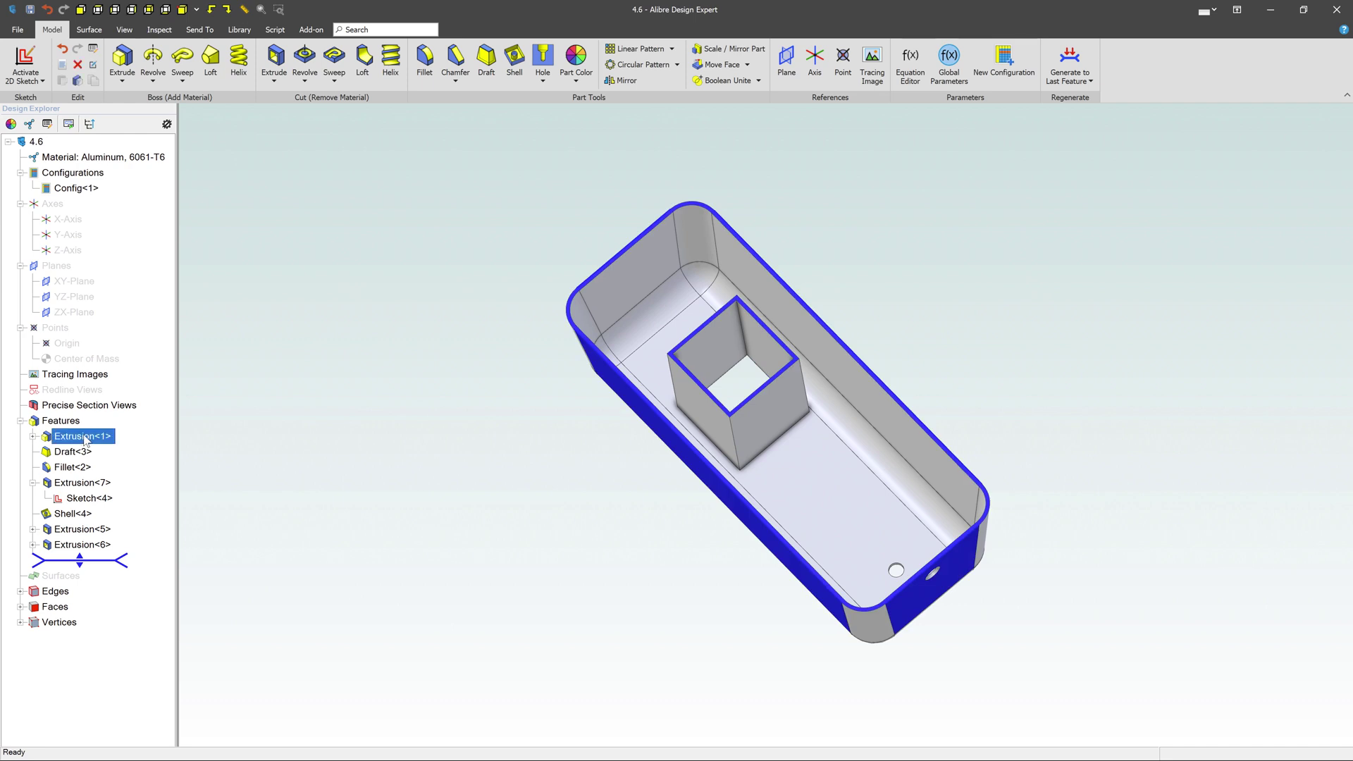
right_click(85, 440)
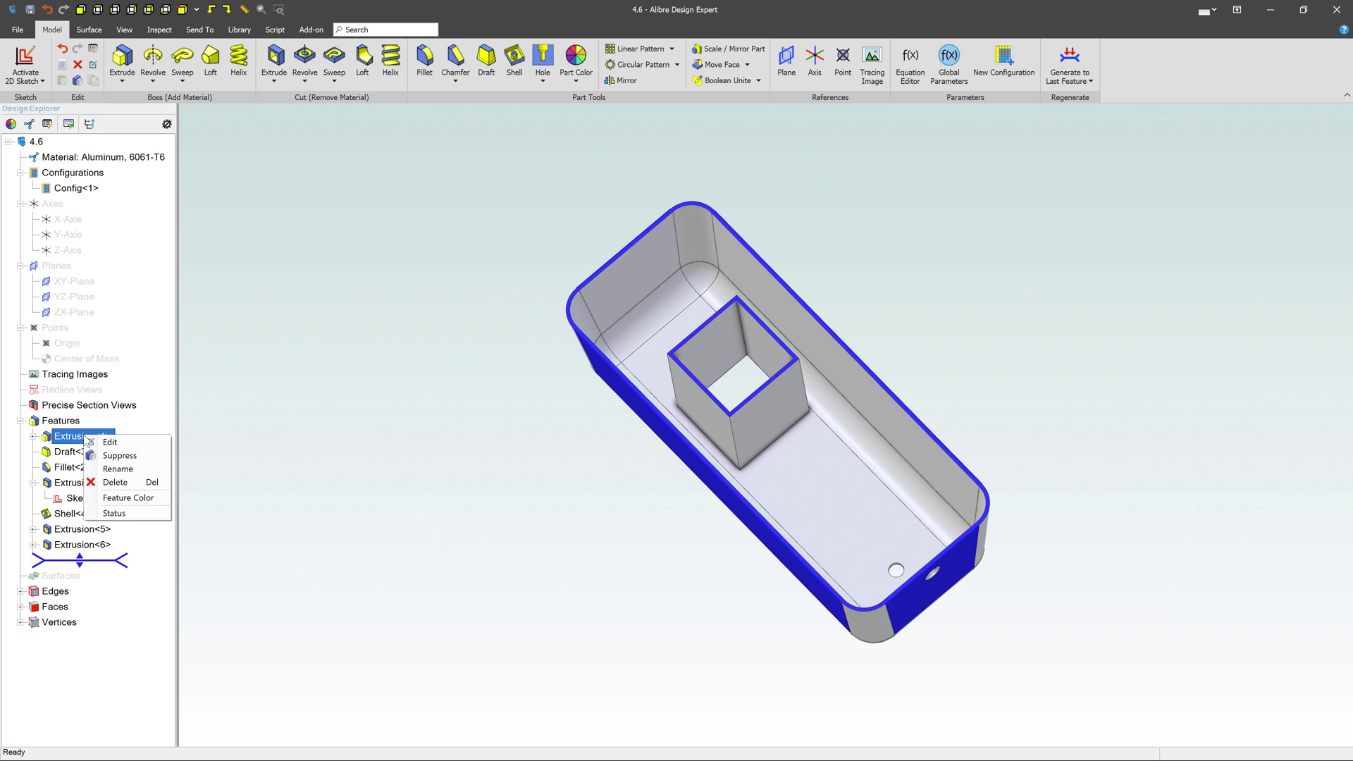
click(116, 469)
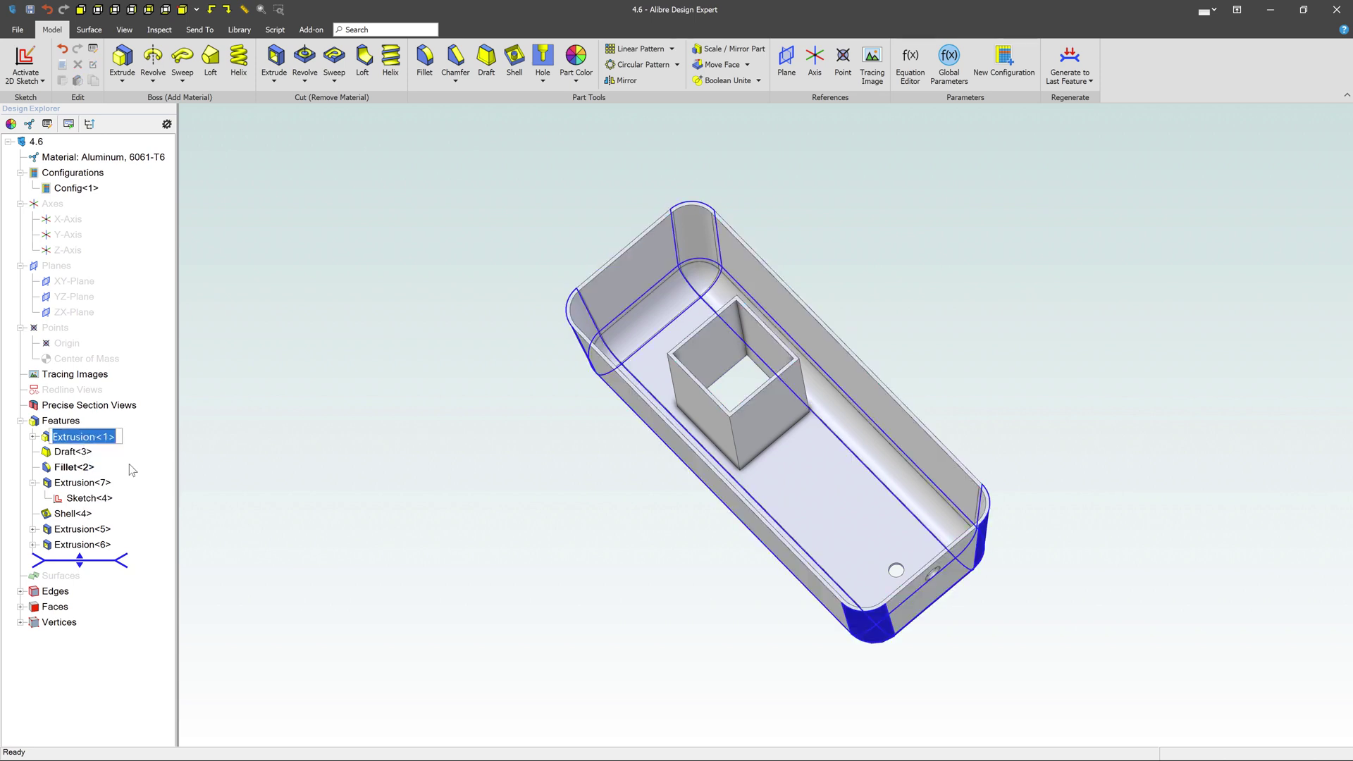
text(t)
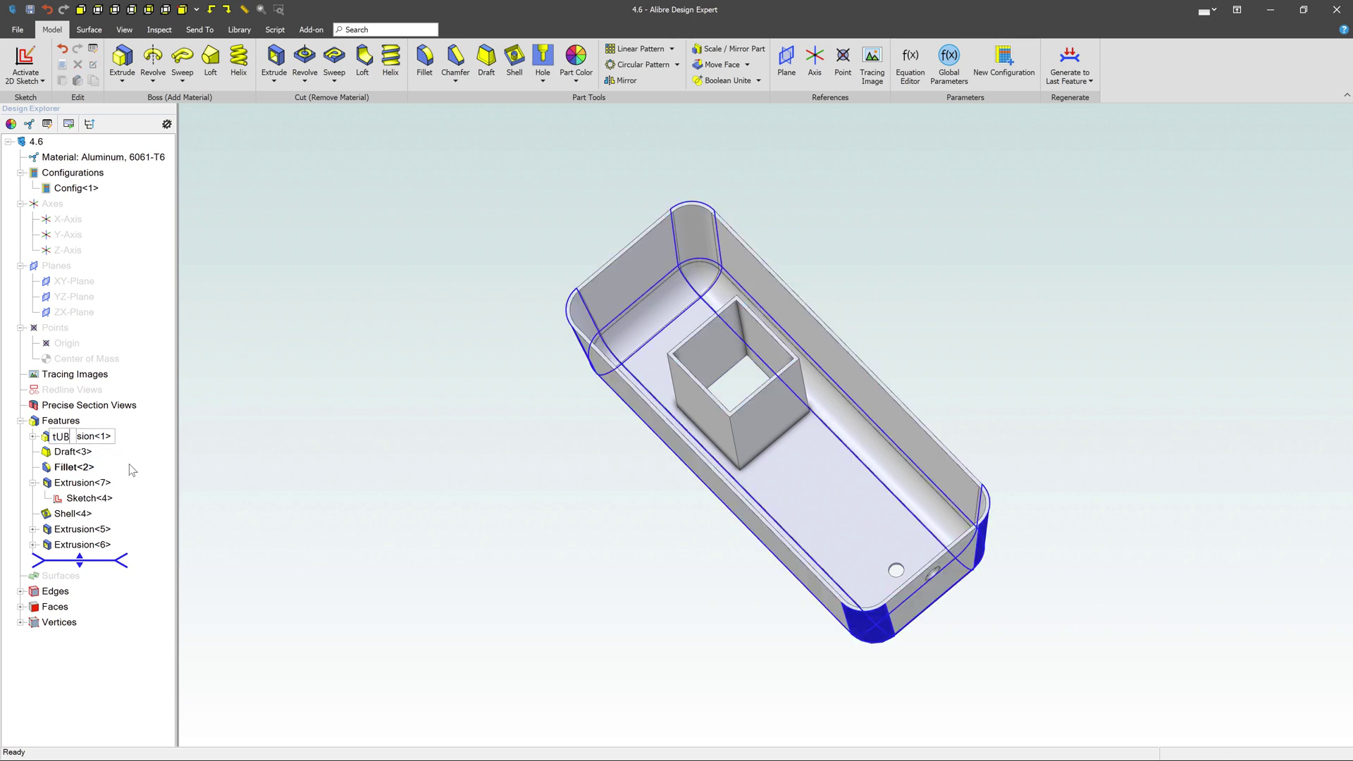
key(BackSpace)
text(TUB)
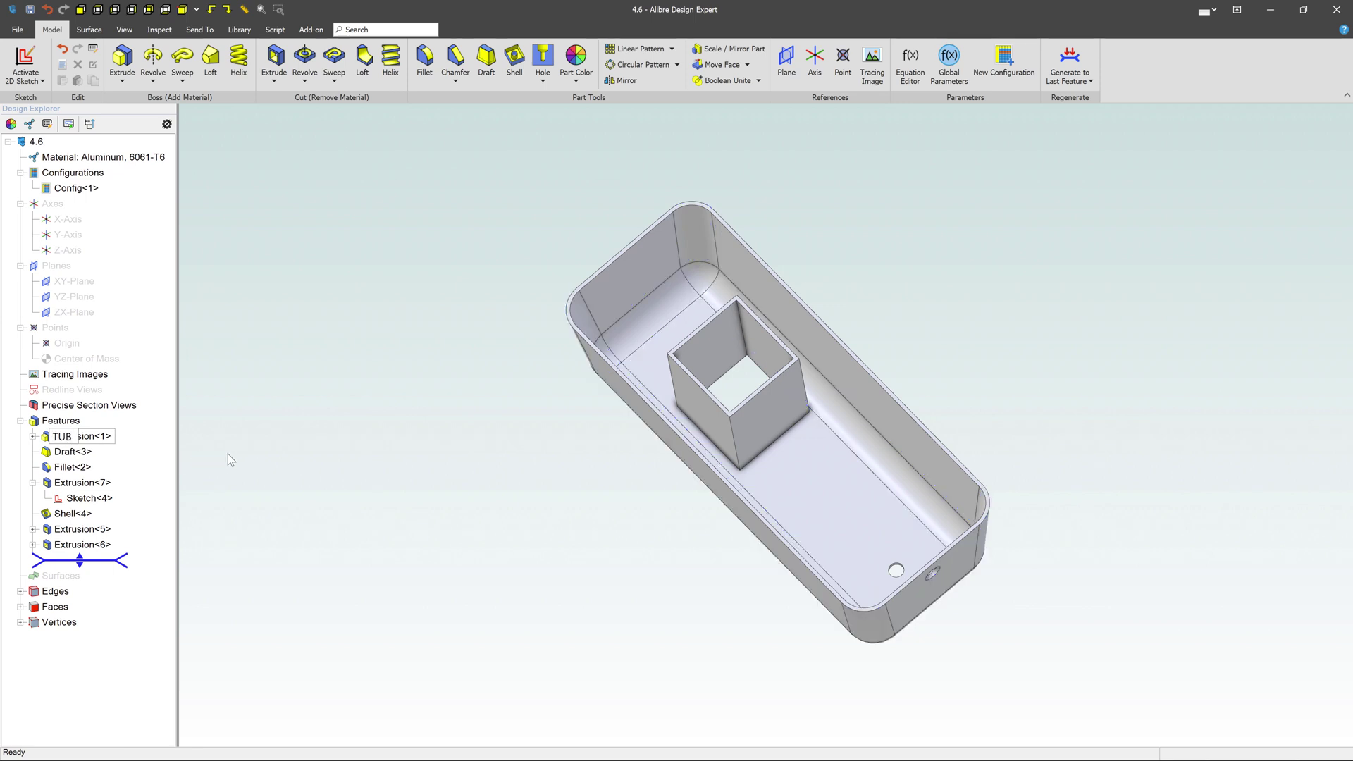
key(Return)
key(Down)
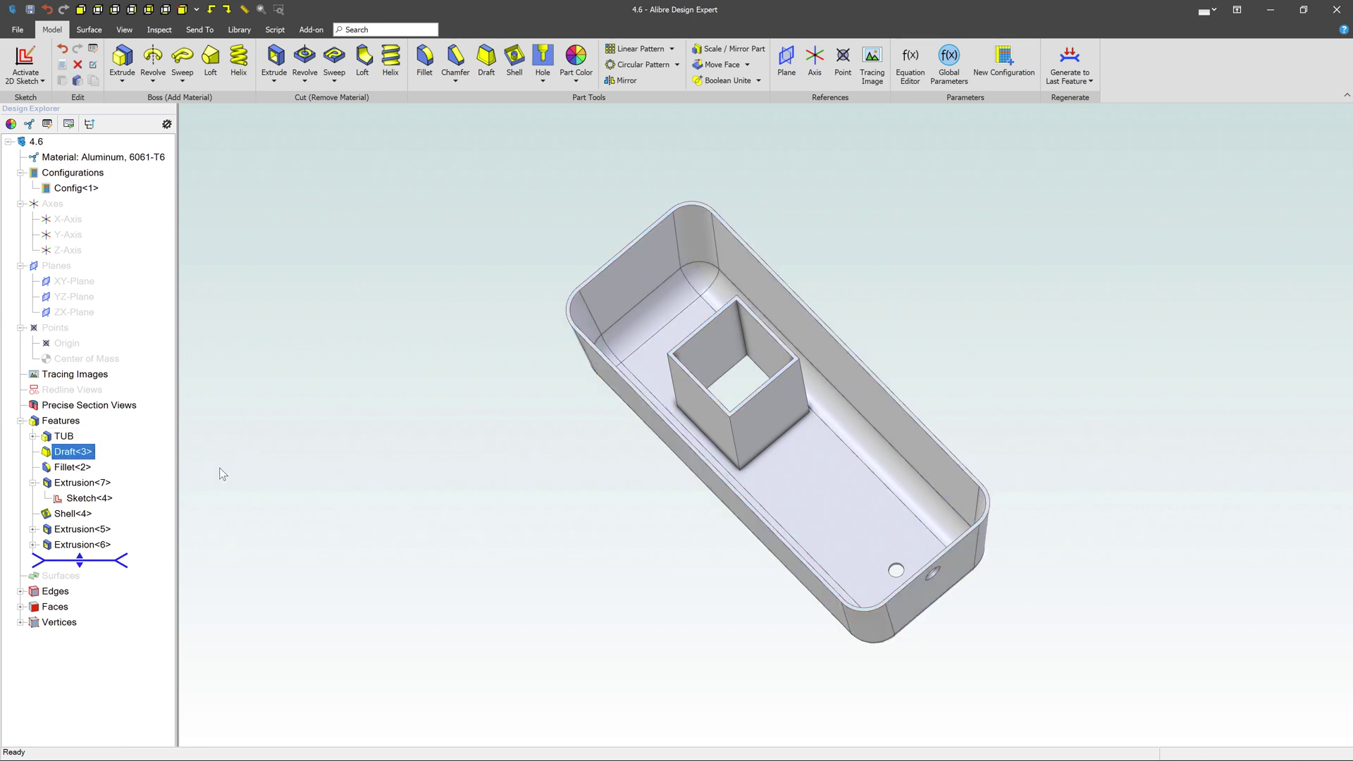
click(77, 467)
click(356, 492)
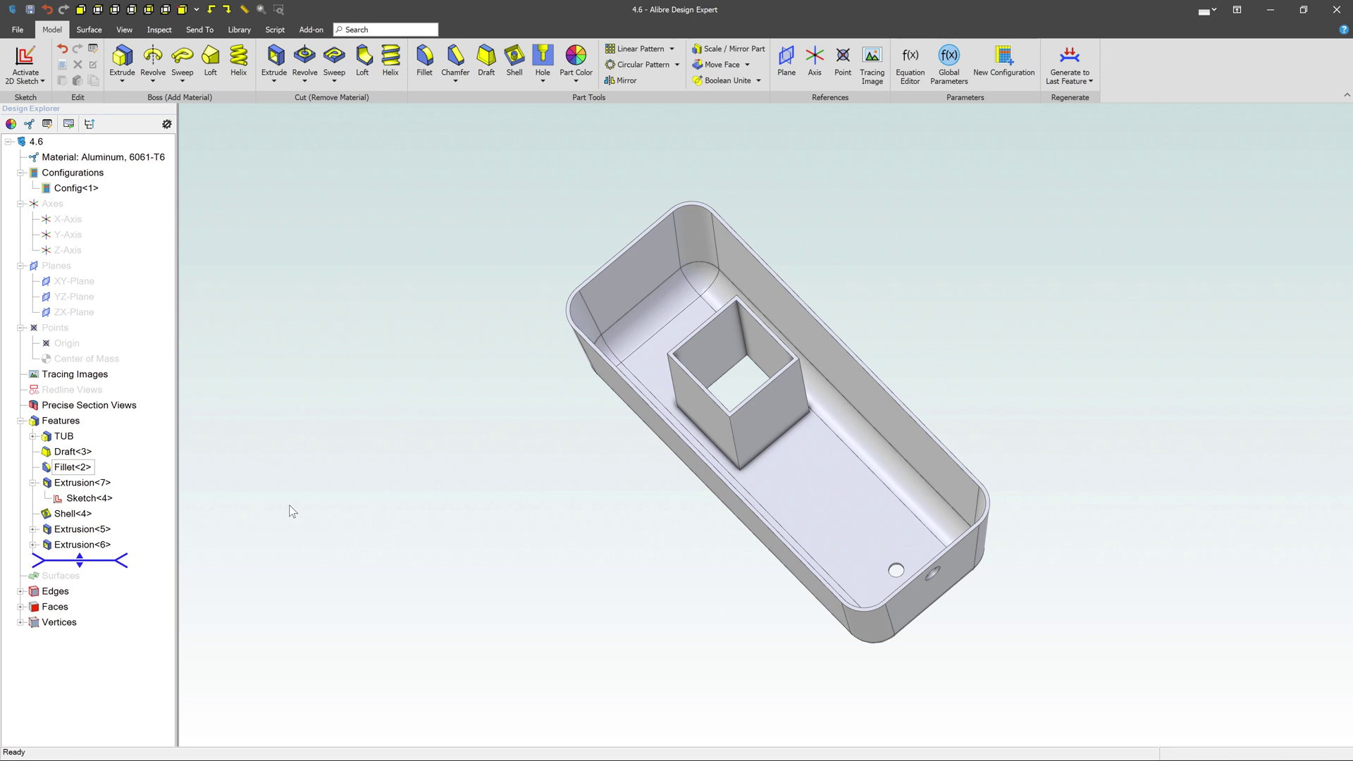
key(Down)
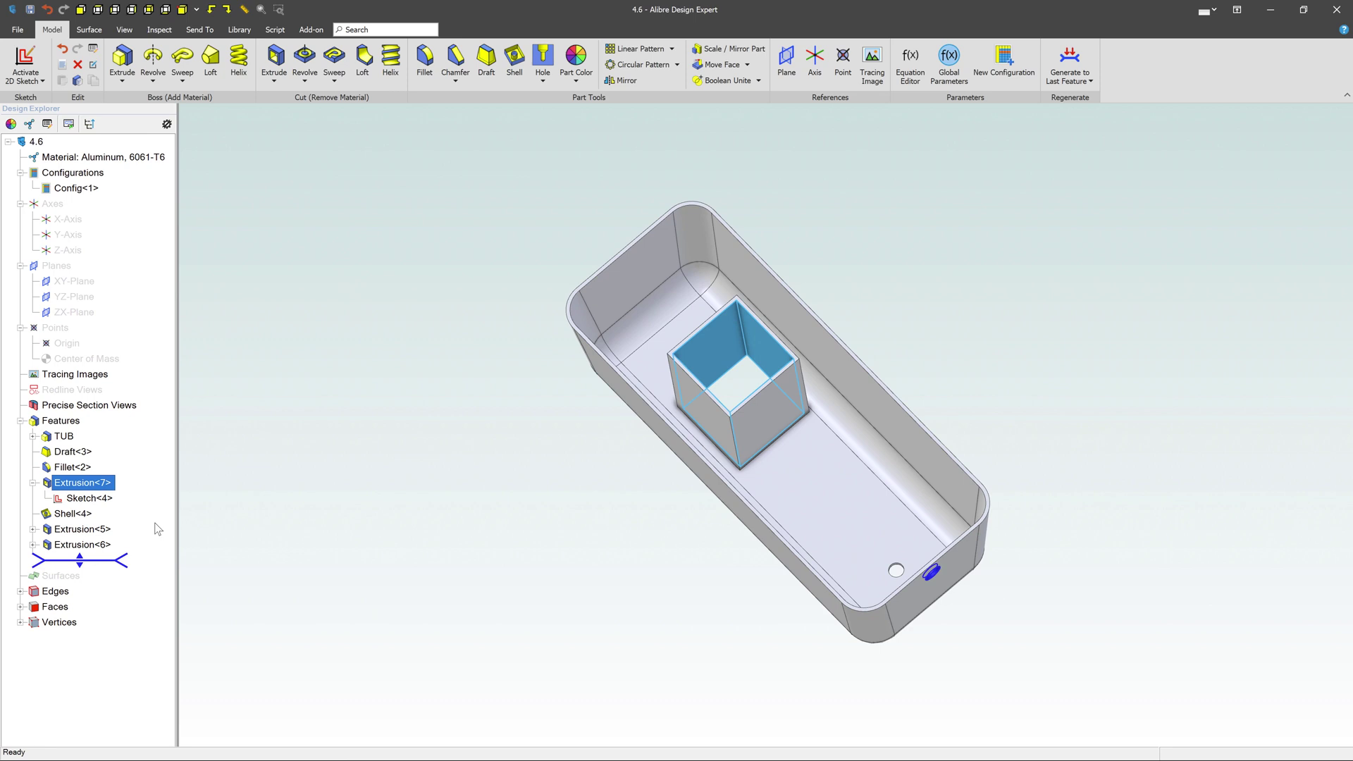
right_click(77, 486)
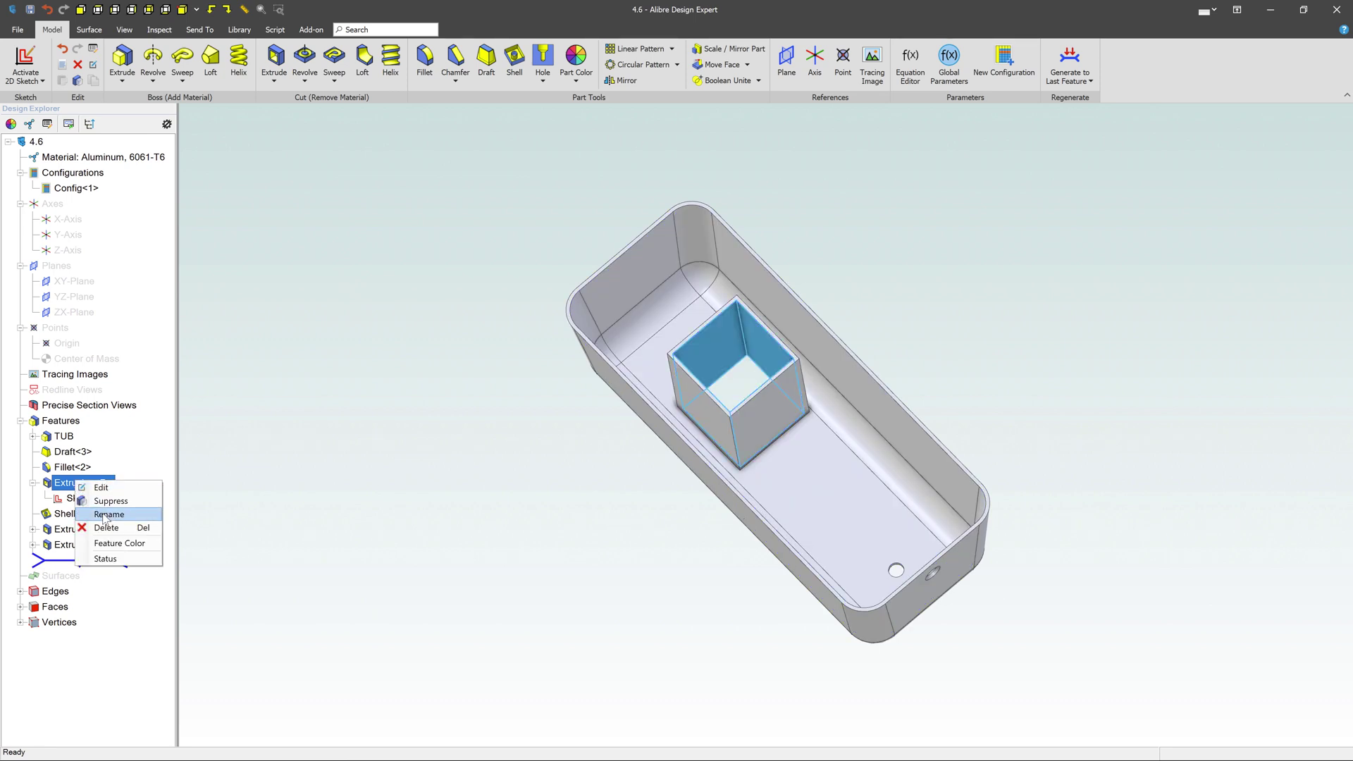
click(108, 513)
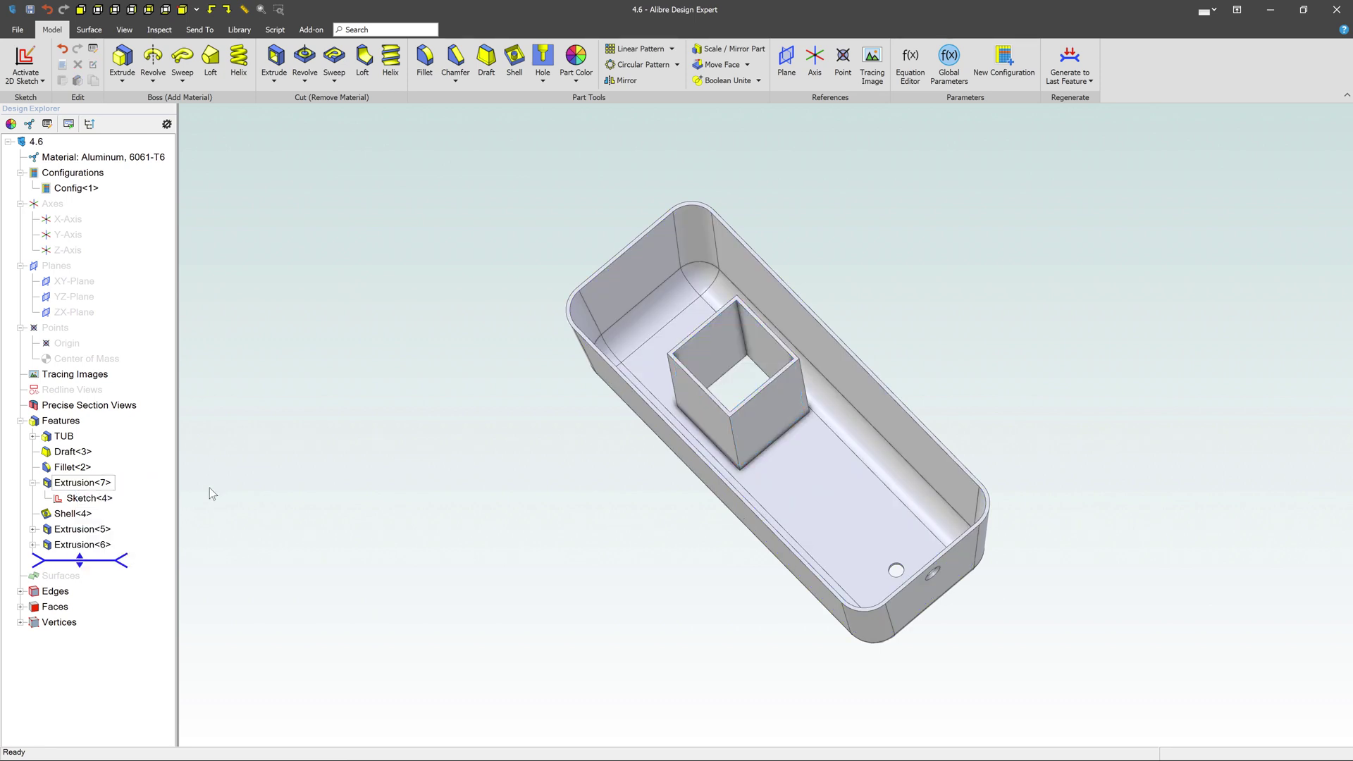
right_click(81, 501)
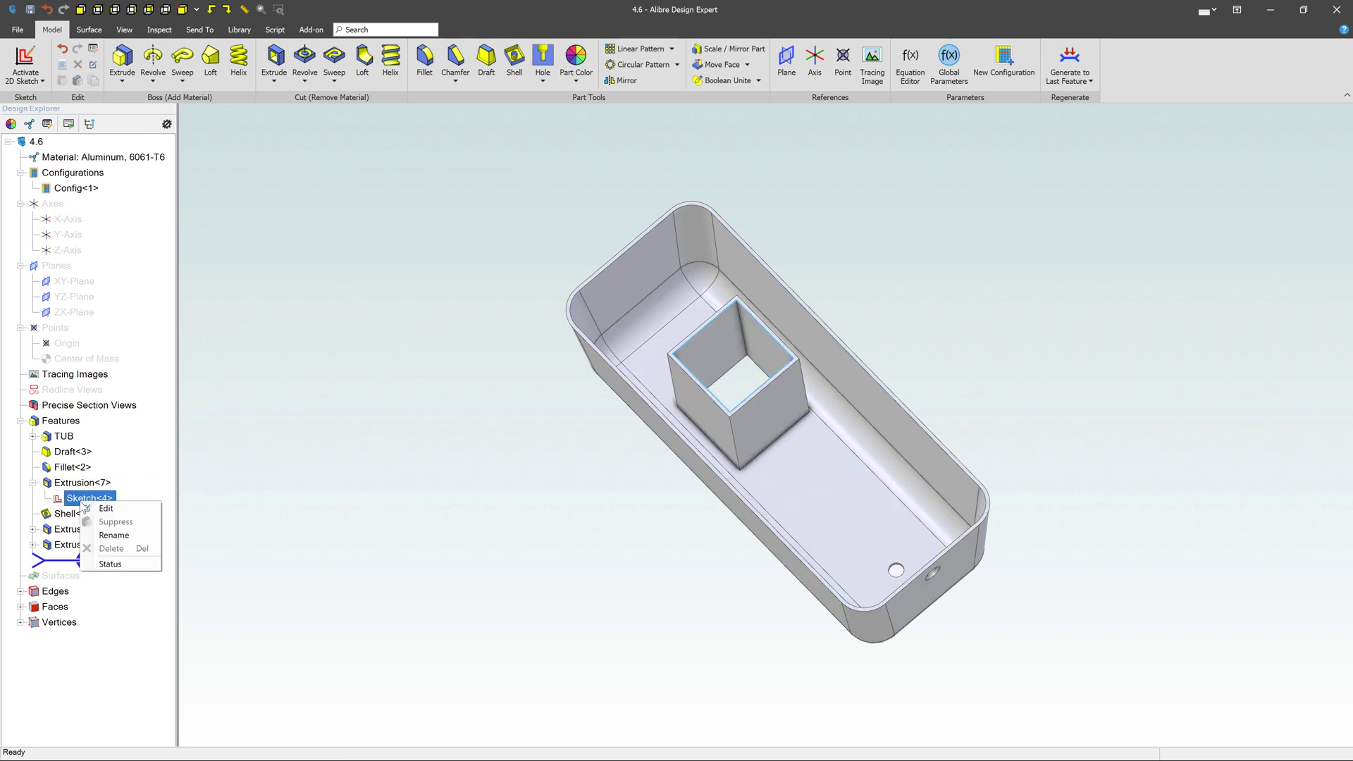
click(105, 535)
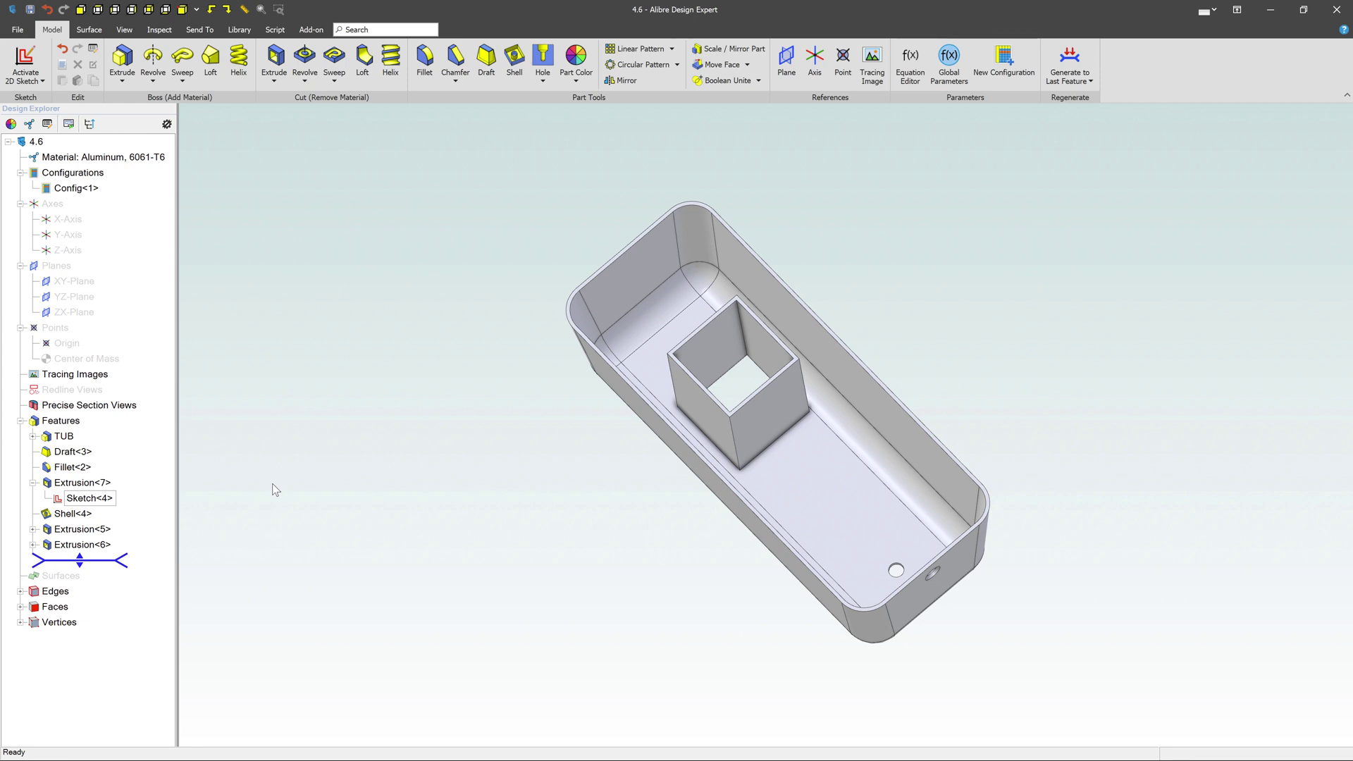
Step: Expand and collapse the TUB feature's contents, and collapse Extrusion<7> to hide its sketch in the feature tree
click(33, 436)
click(33, 436)
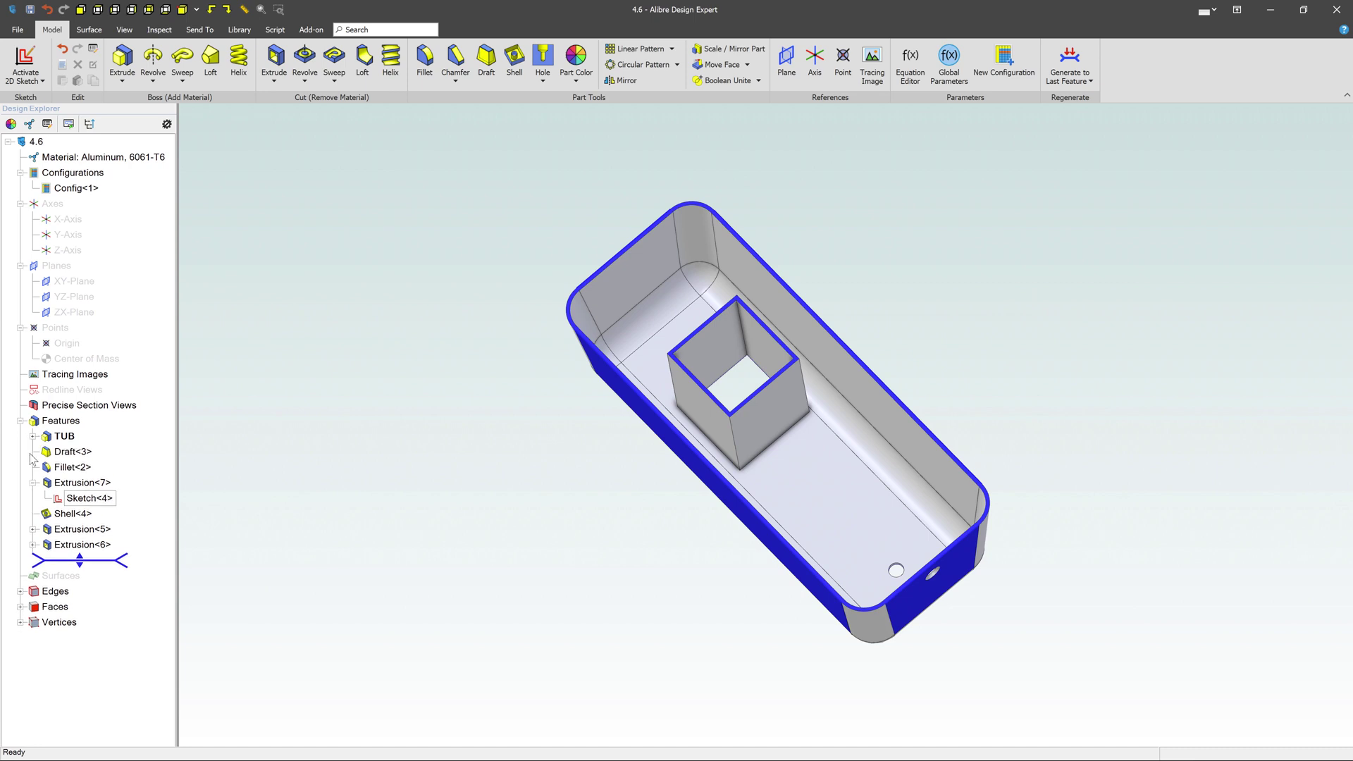
click(32, 482)
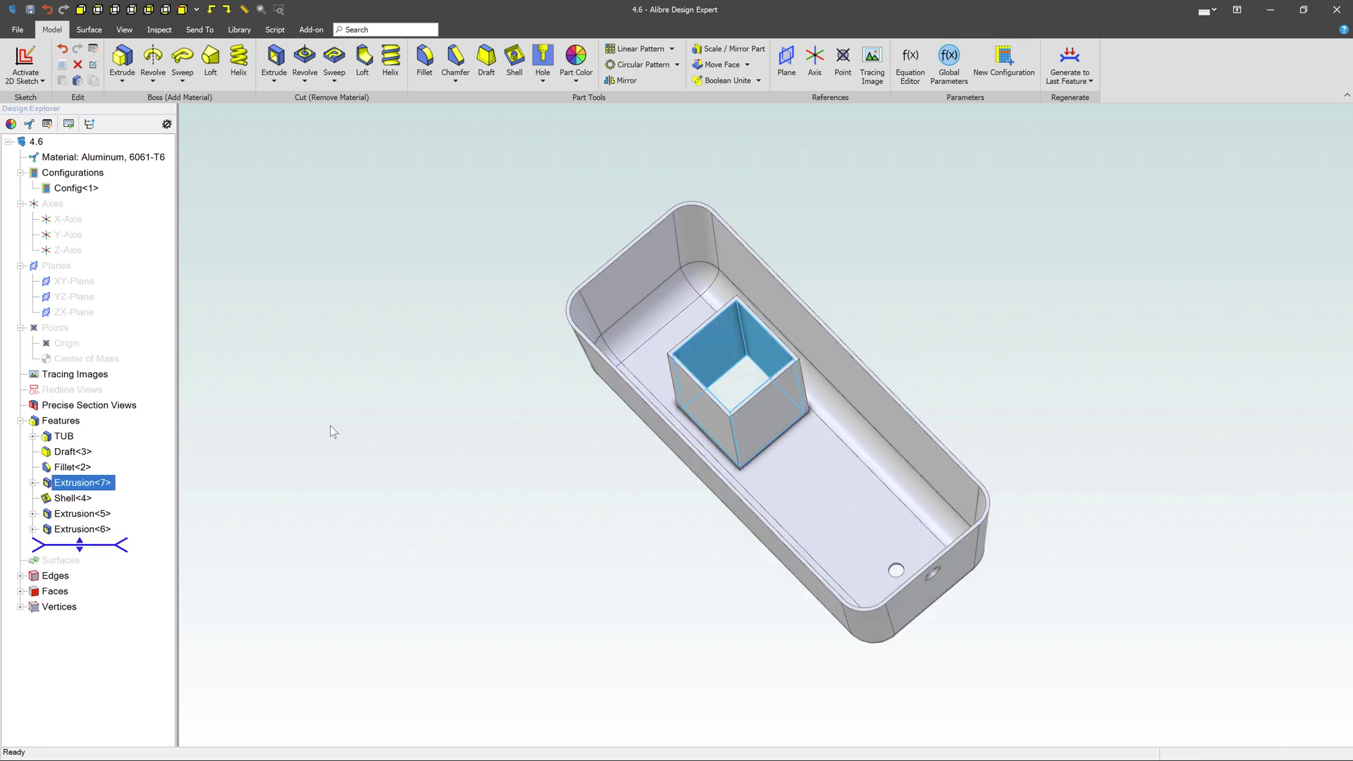
click(330, 426)
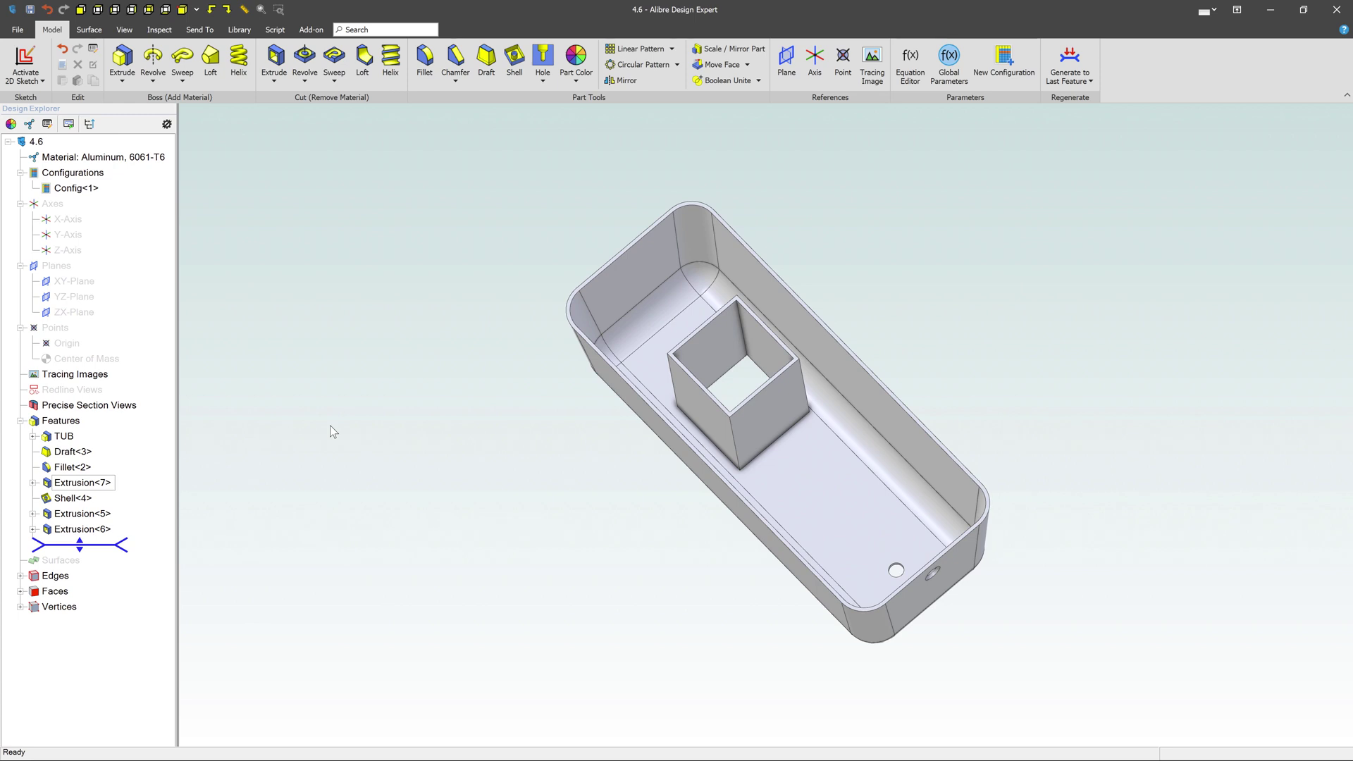